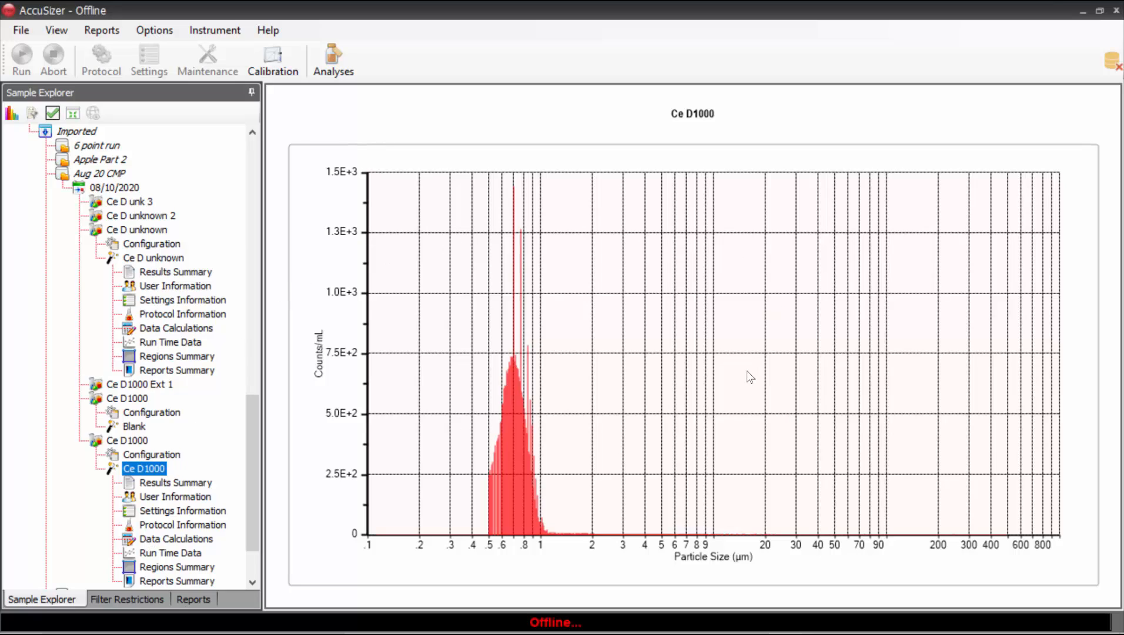
Step: Set the number of channels to 128 in the Ce D1000 data calculations and apply the modification
scroll(252, 453, down, 2)
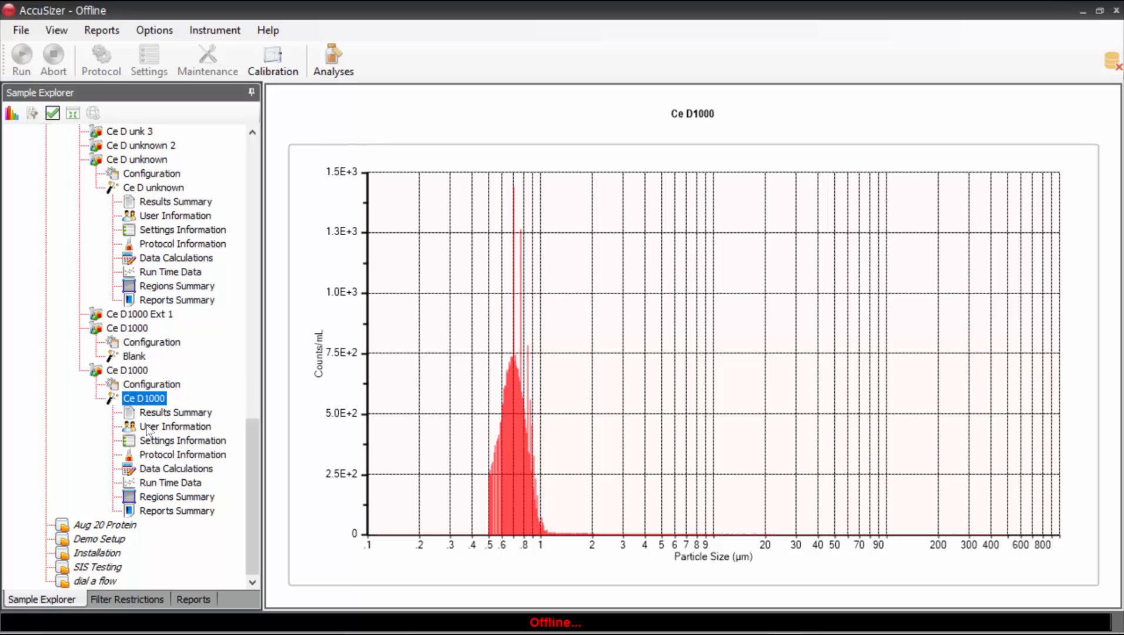
click(167, 470)
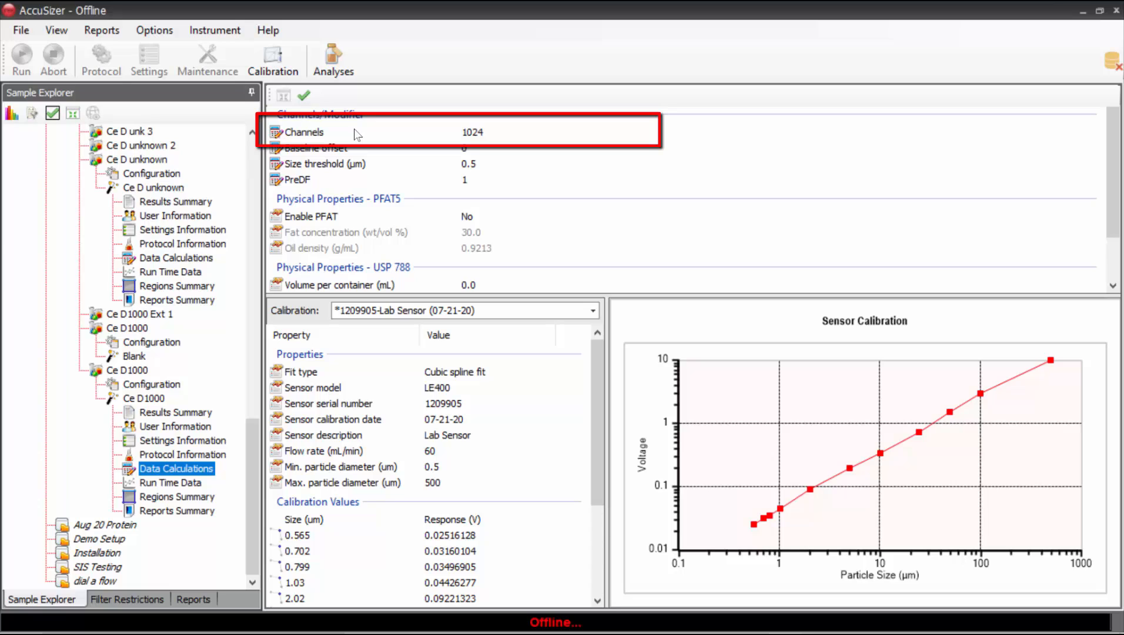
click(484, 136)
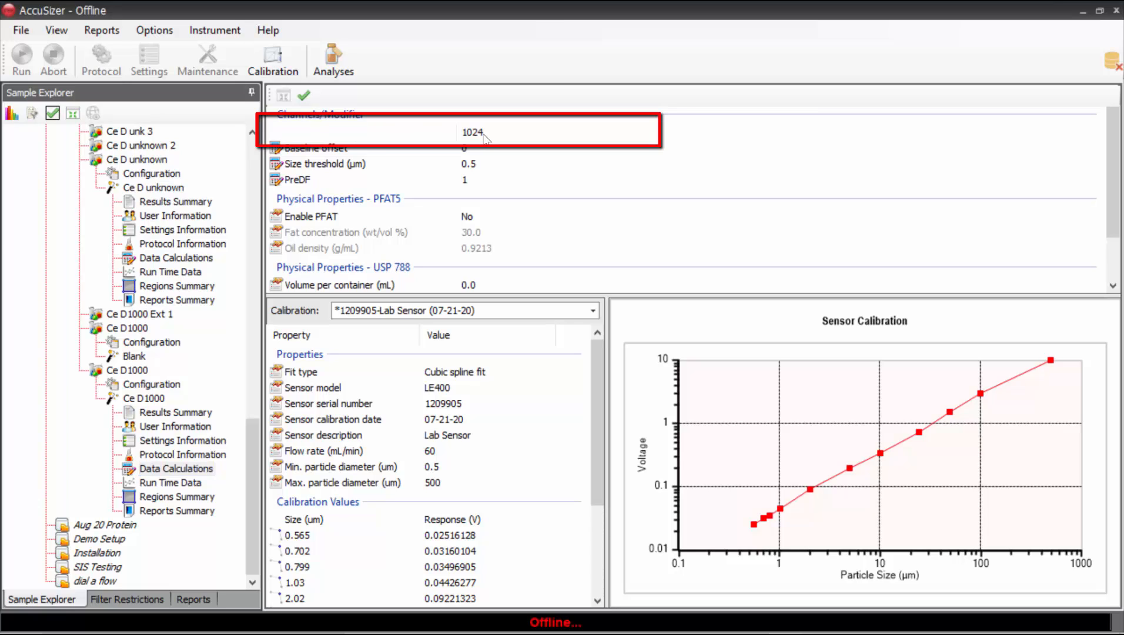
click(484, 136)
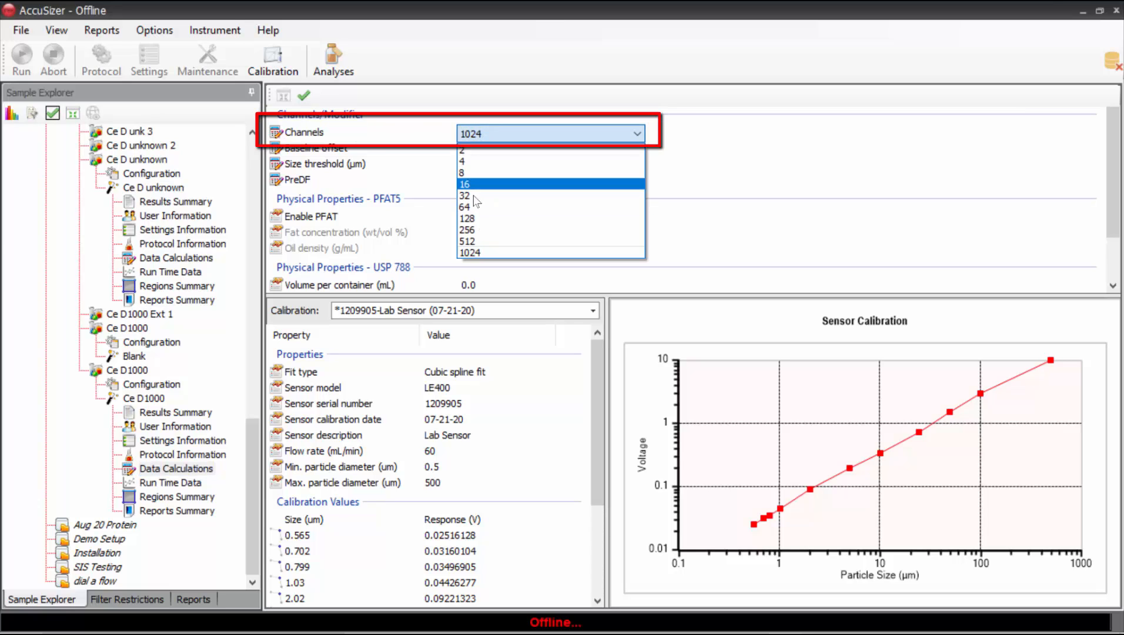
click(481, 218)
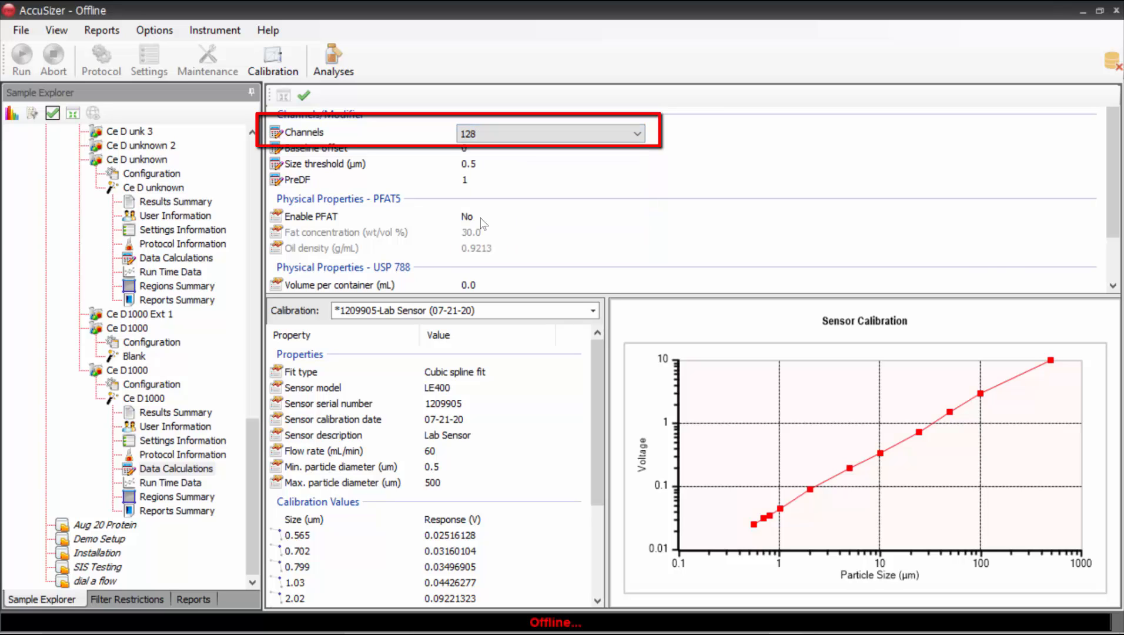
click(304, 96)
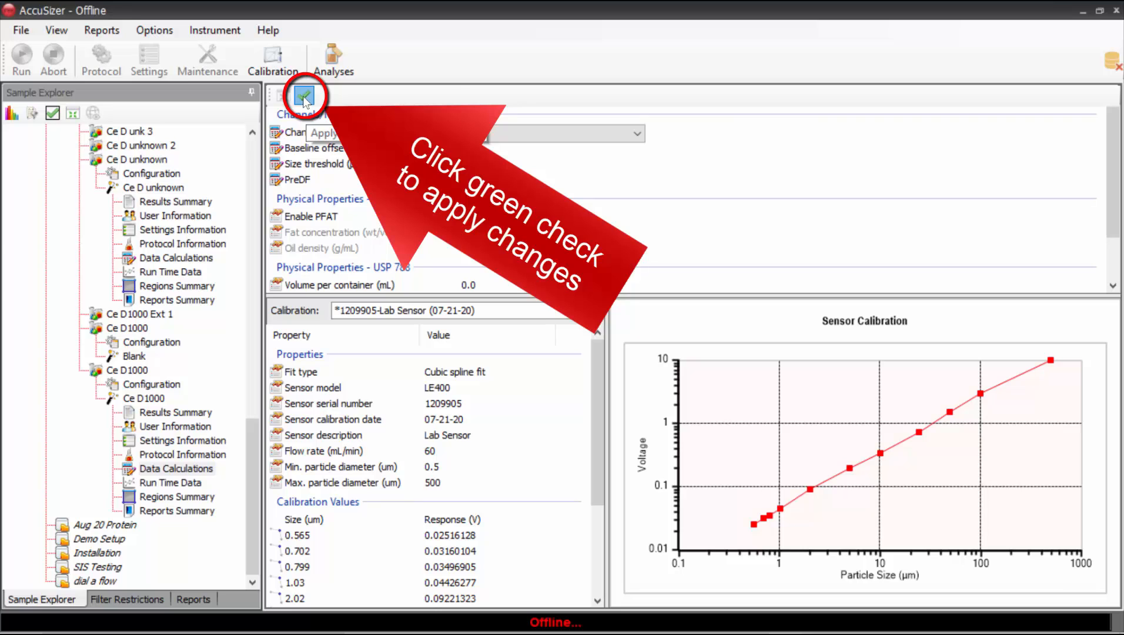
Step: Display the Ce D1000 distribution plot and change its units to % Volume v. Size
click(162, 400)
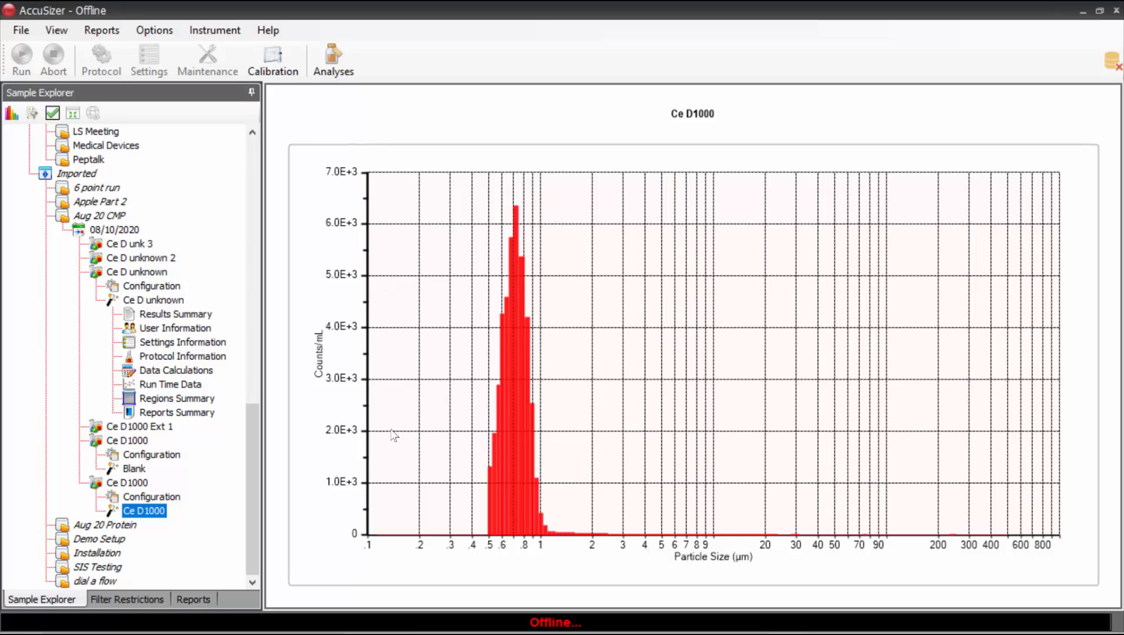
right_click(552, 180)
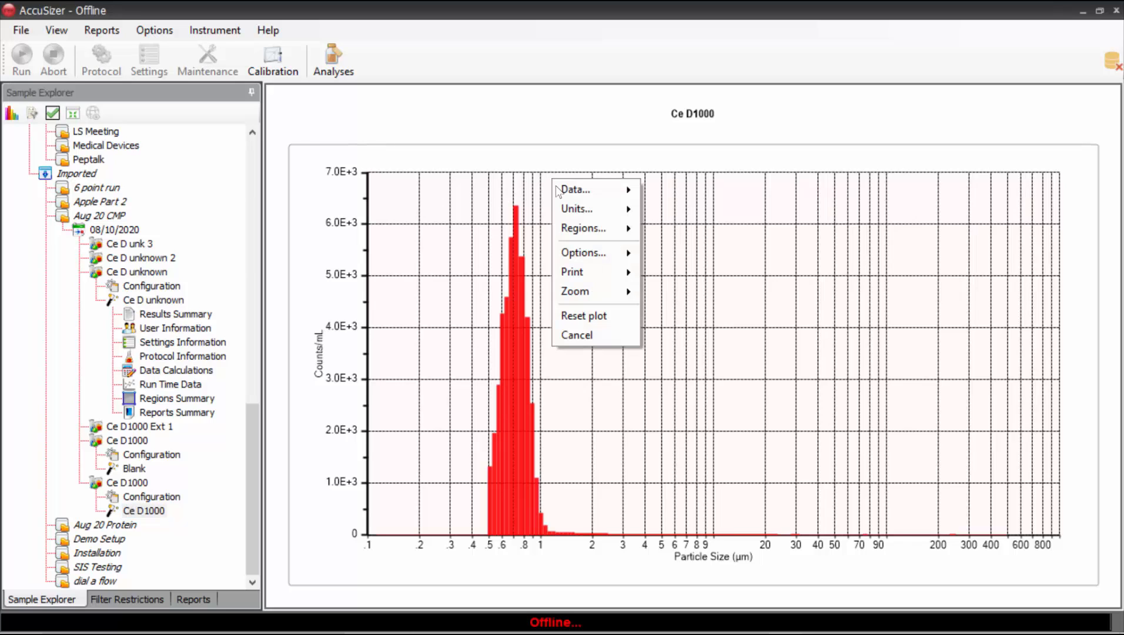
mouse_move(581, 211)
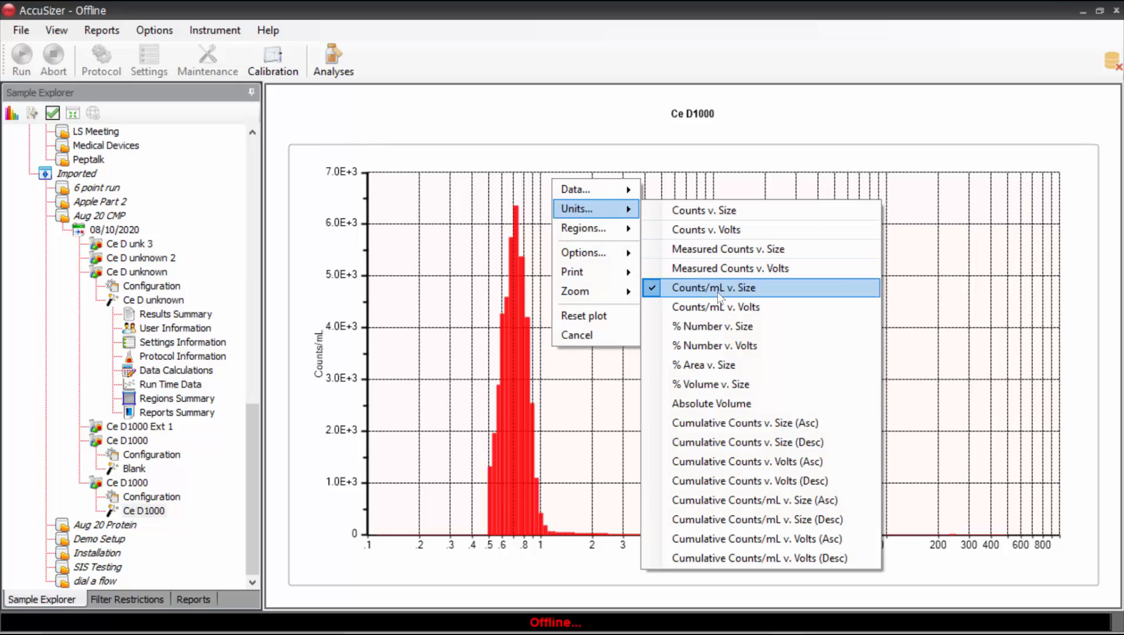
click(725, 384)
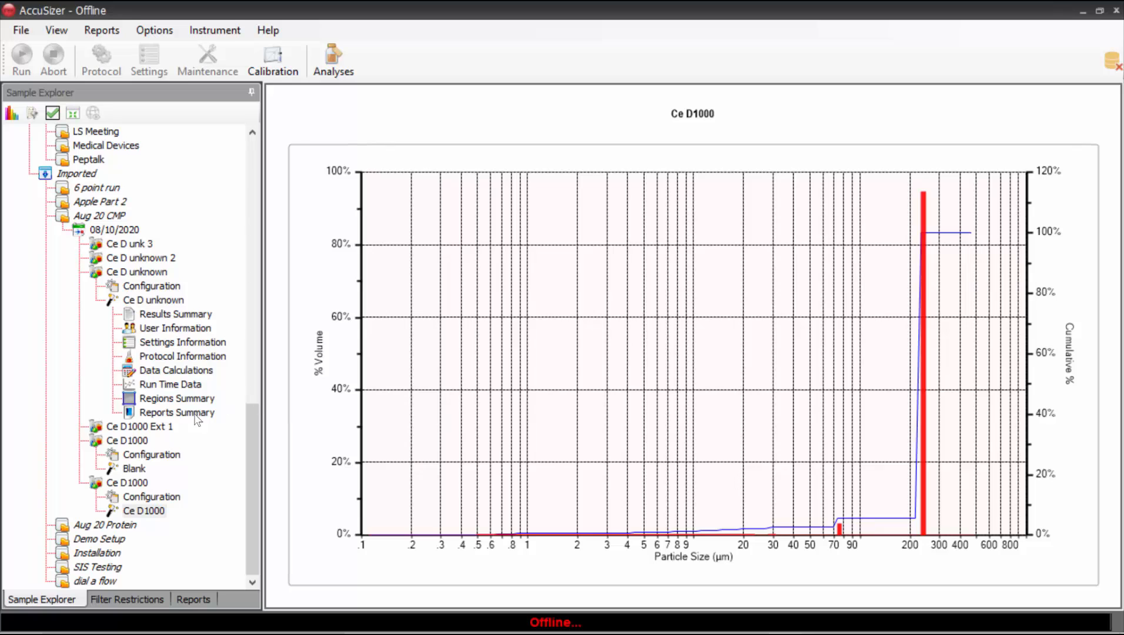
Step: Set the baseline offset to 3 in the Ce D1000 data calculations and apply the modification
double_click(143, 510)
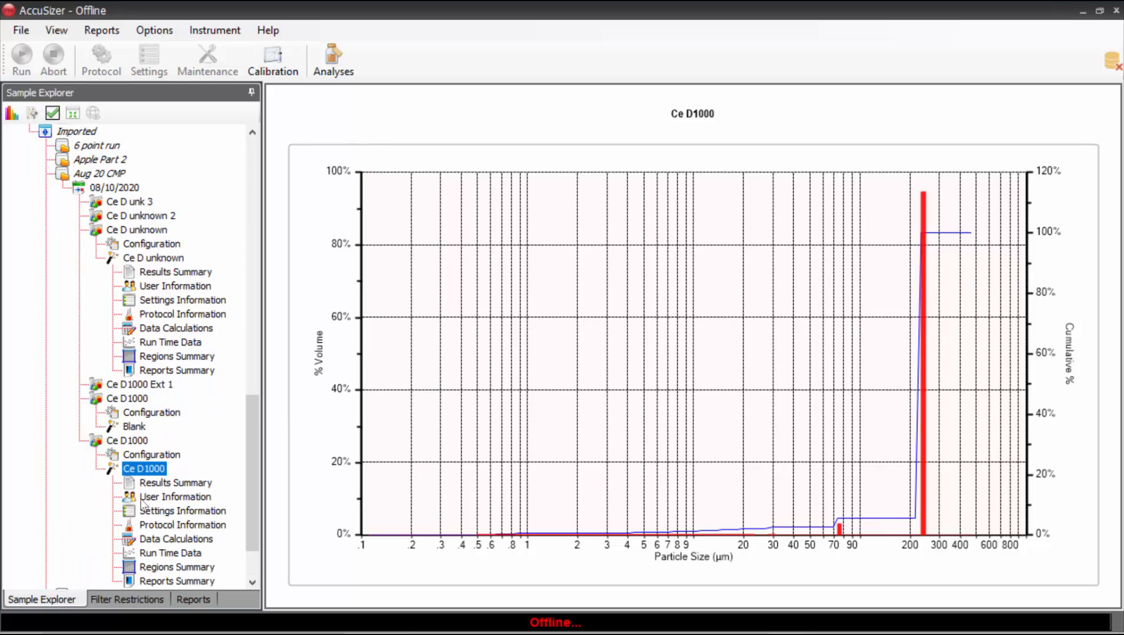
click(160, 539)
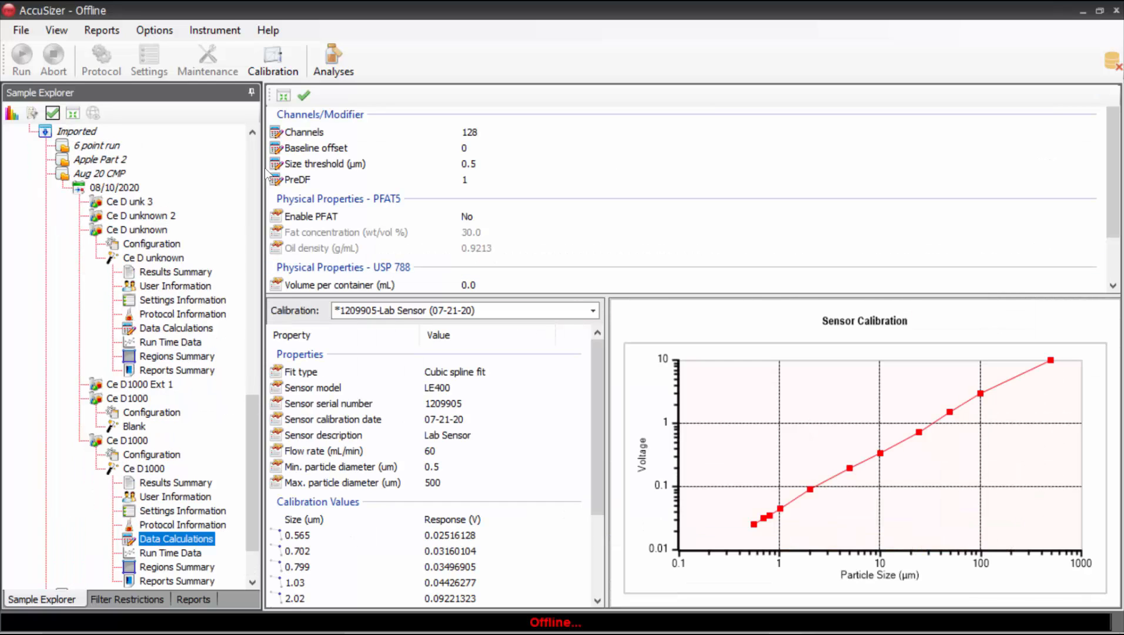
click(465, 148)
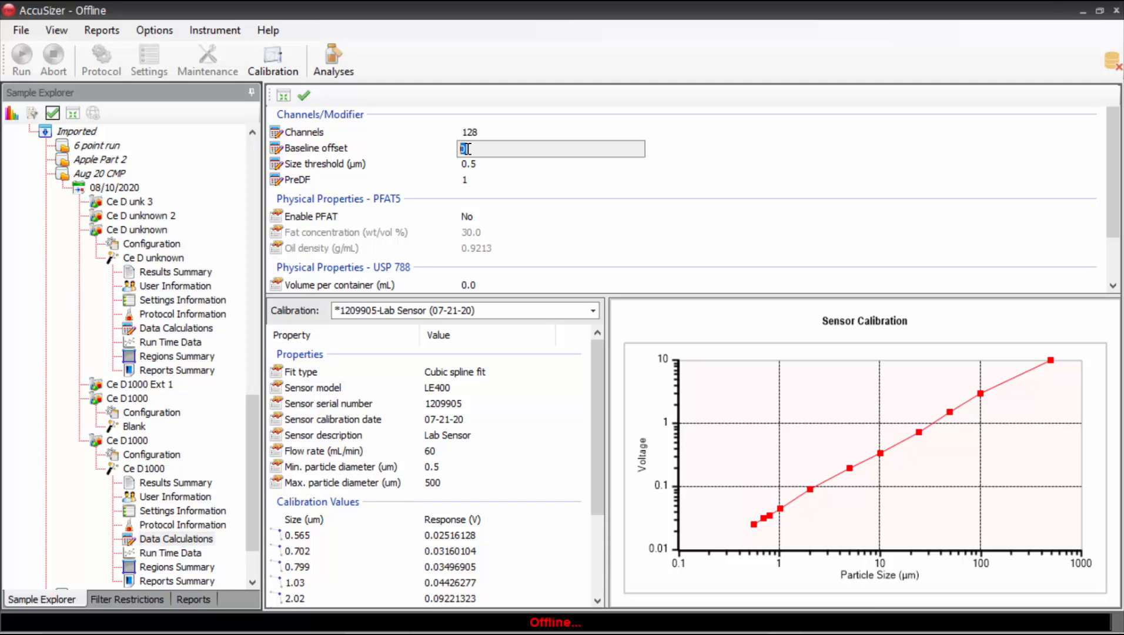
text(3)
click(304, 95)
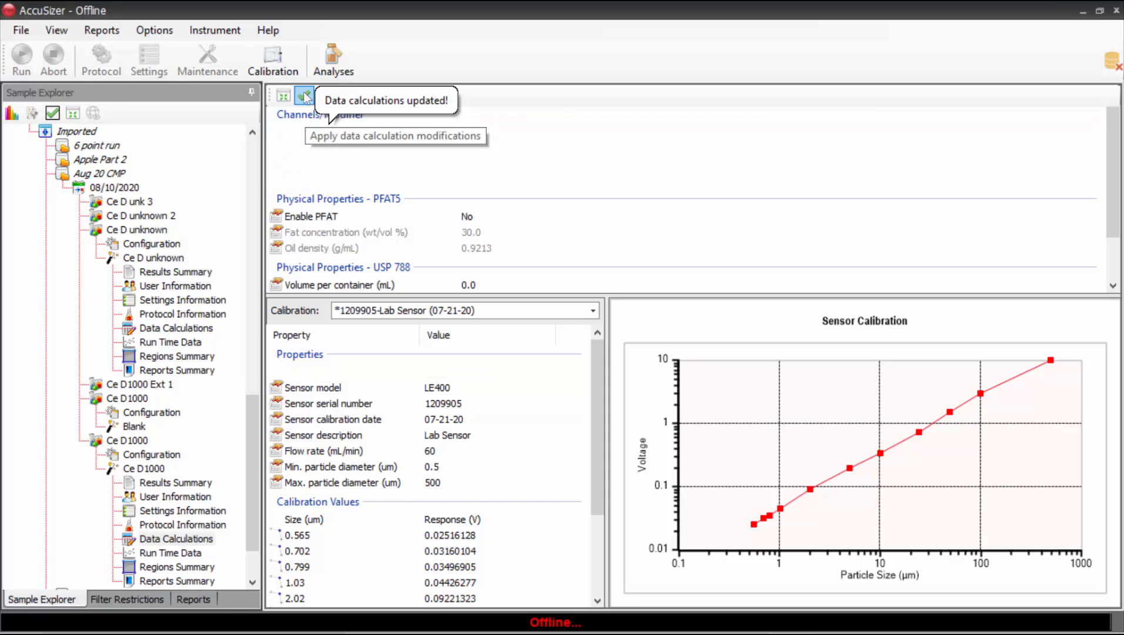
Step: Display the Ce D1000 distribution plot and change its units to Counts/mL v. Size
click(146, 469)
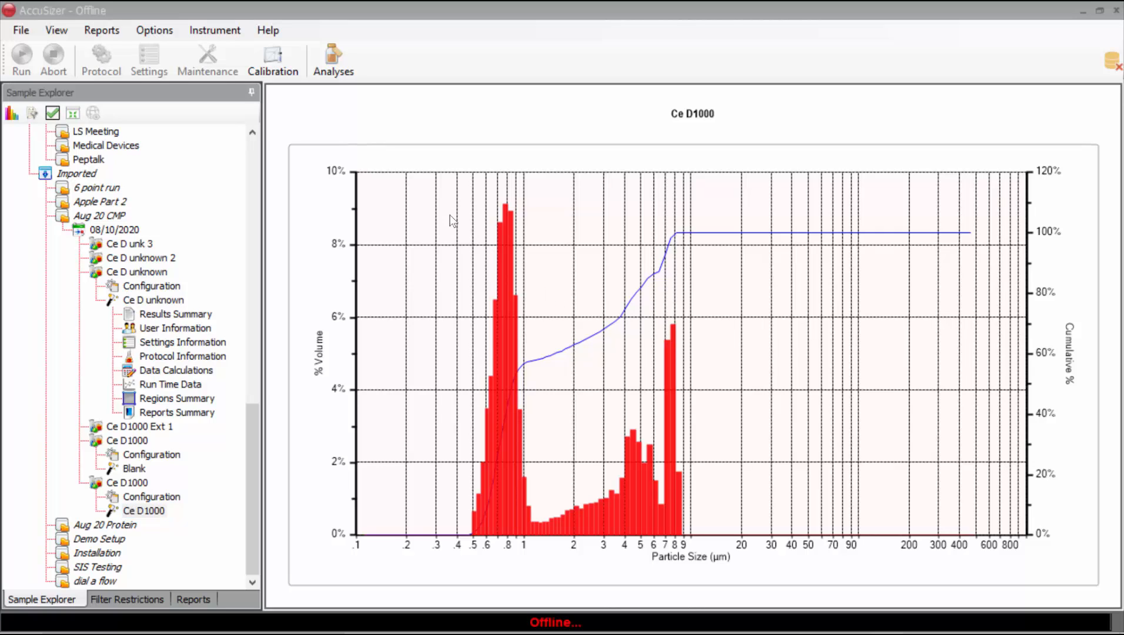
click(426, 196)
right_click(427, 198)
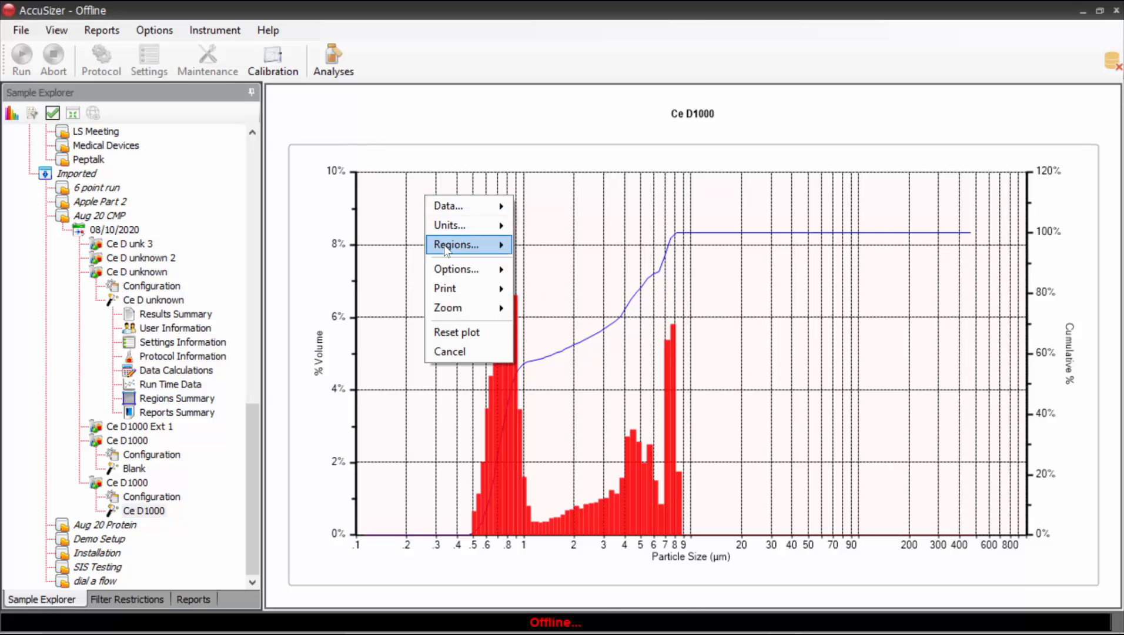
mouse_move(448, 245)
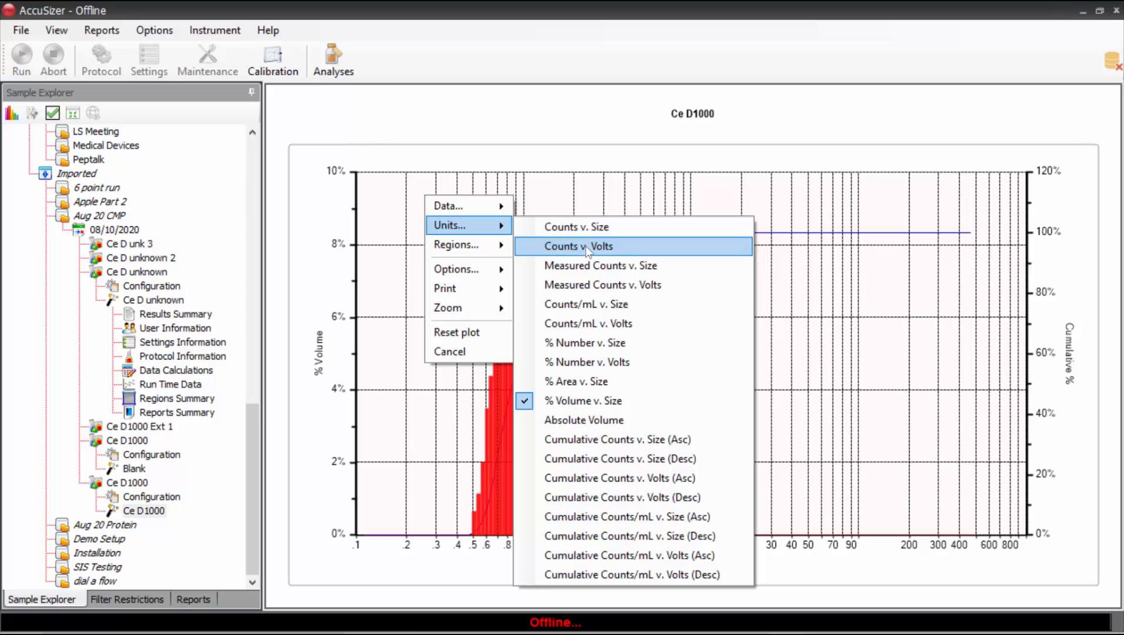
click(595, 310)
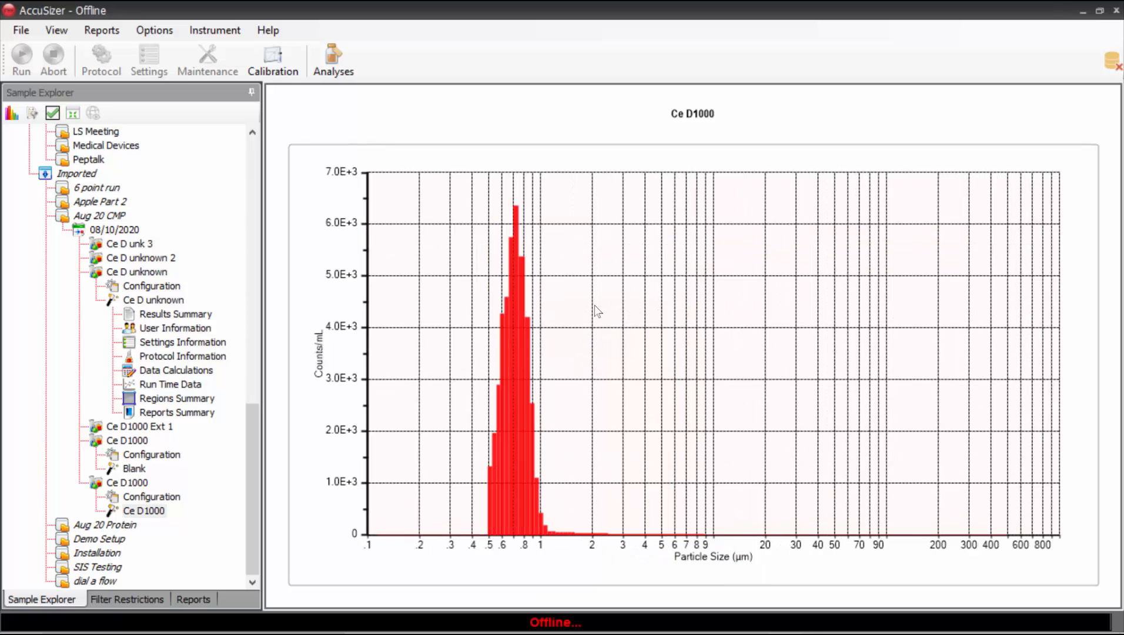
Step: Apply a size threshold of 0.6 µm in the Ce D1000 data calculations and view the sample's distribution plot
click(151, 514)
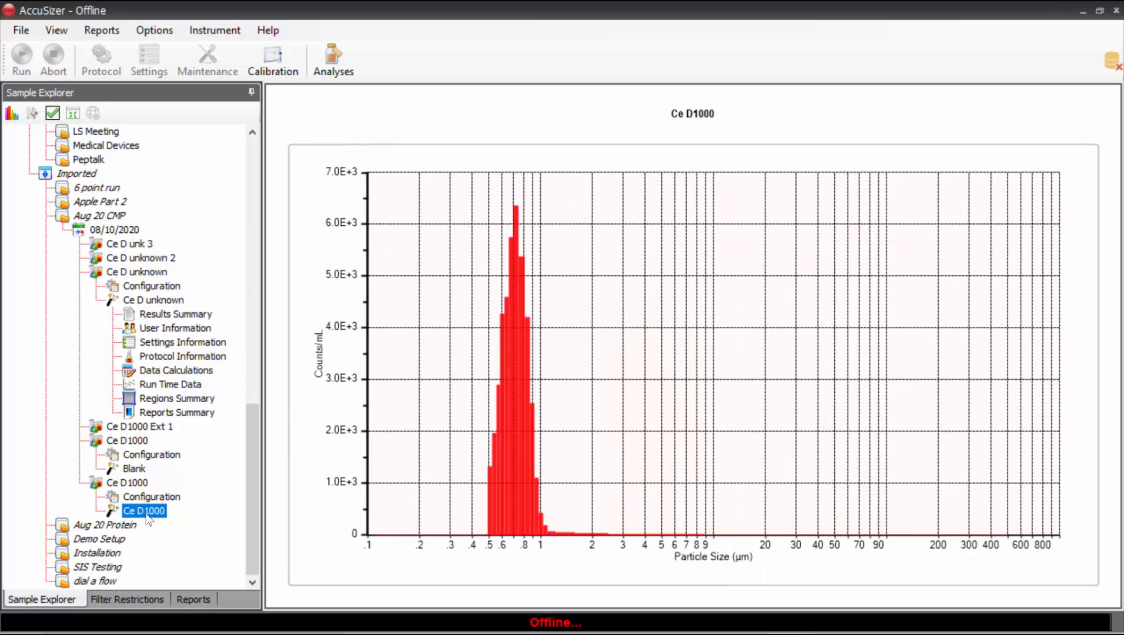
click(169, 539)
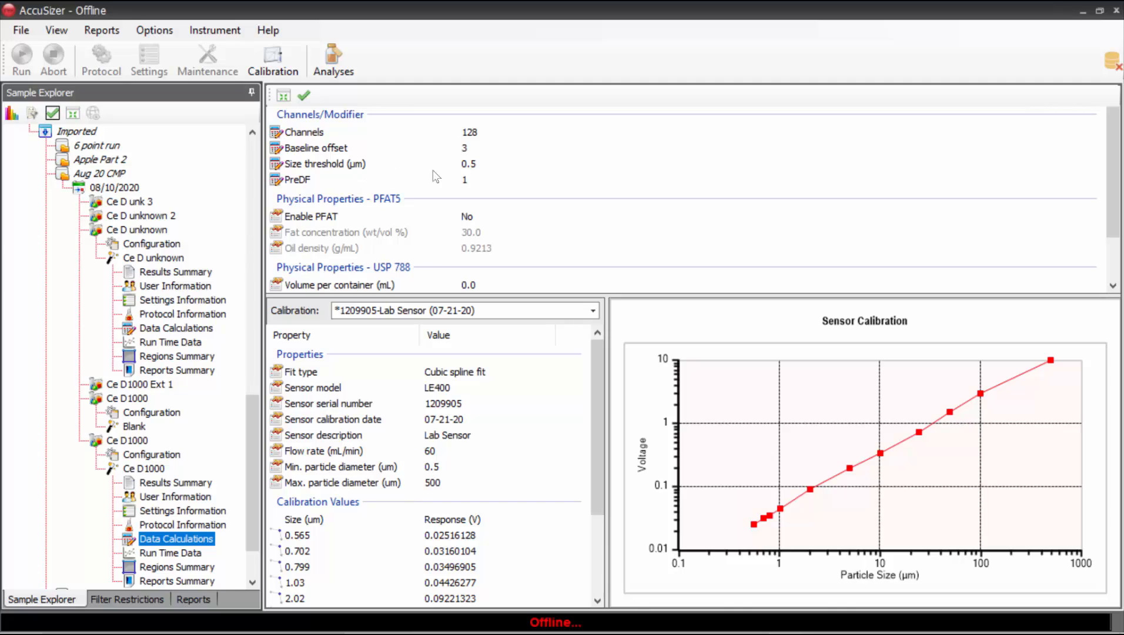
click(471, 165)
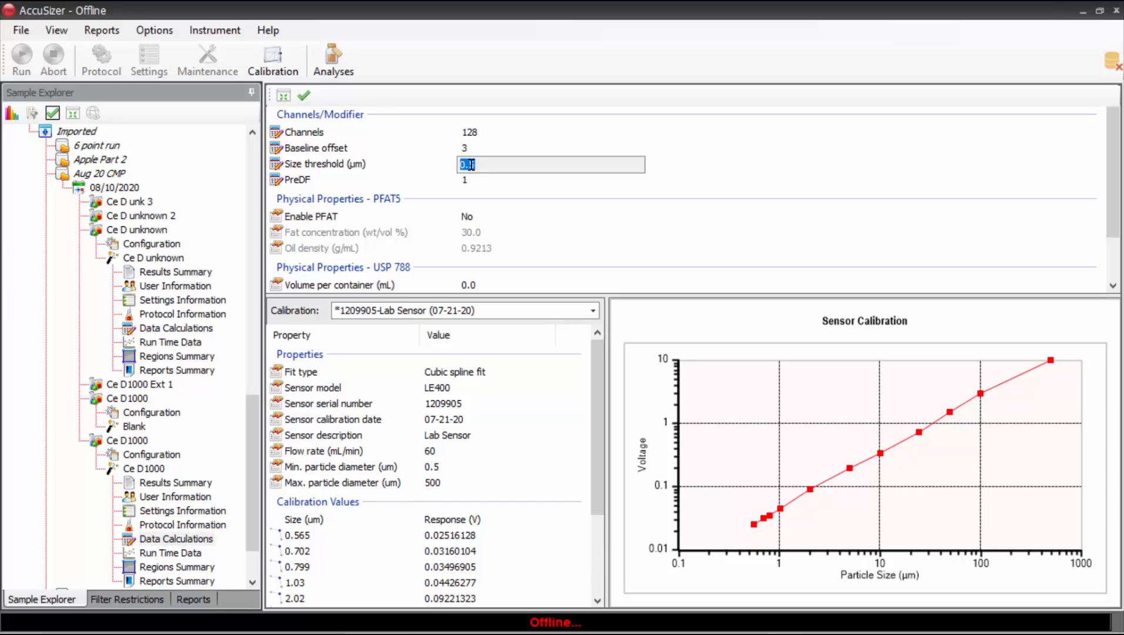
text(0.6)
click(304, 95)
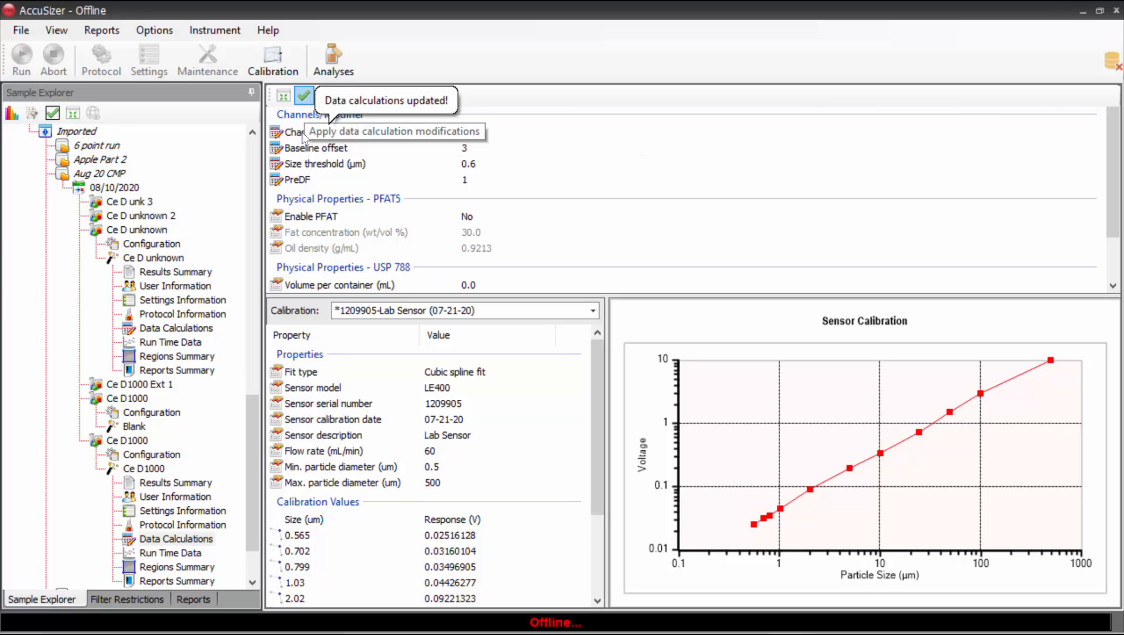
click(175, 483)
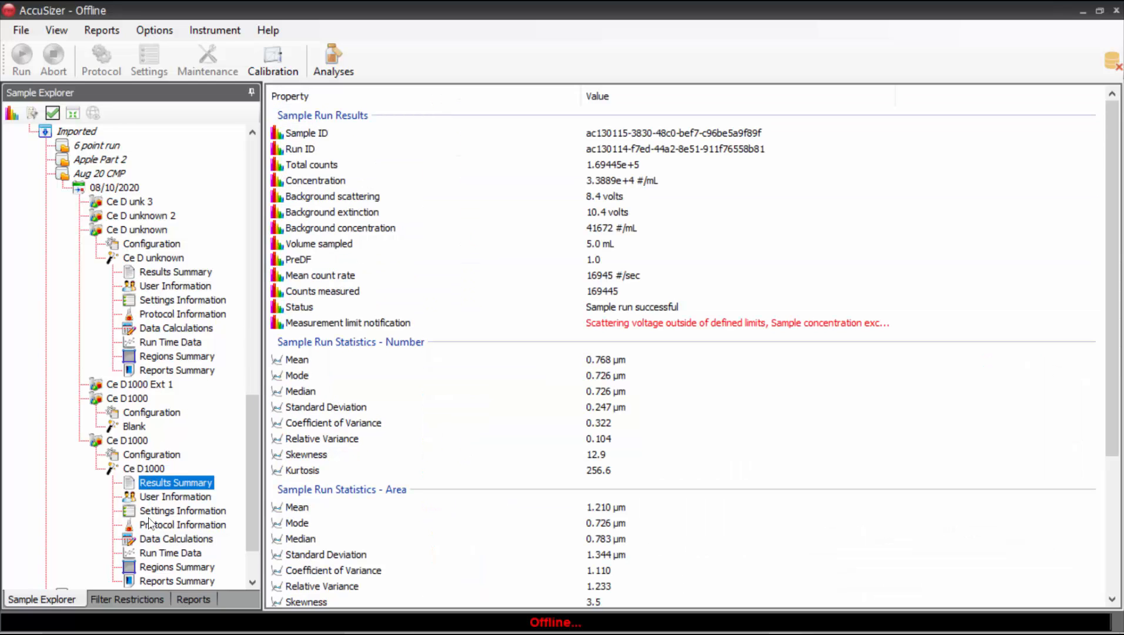
double_click(142, 470)
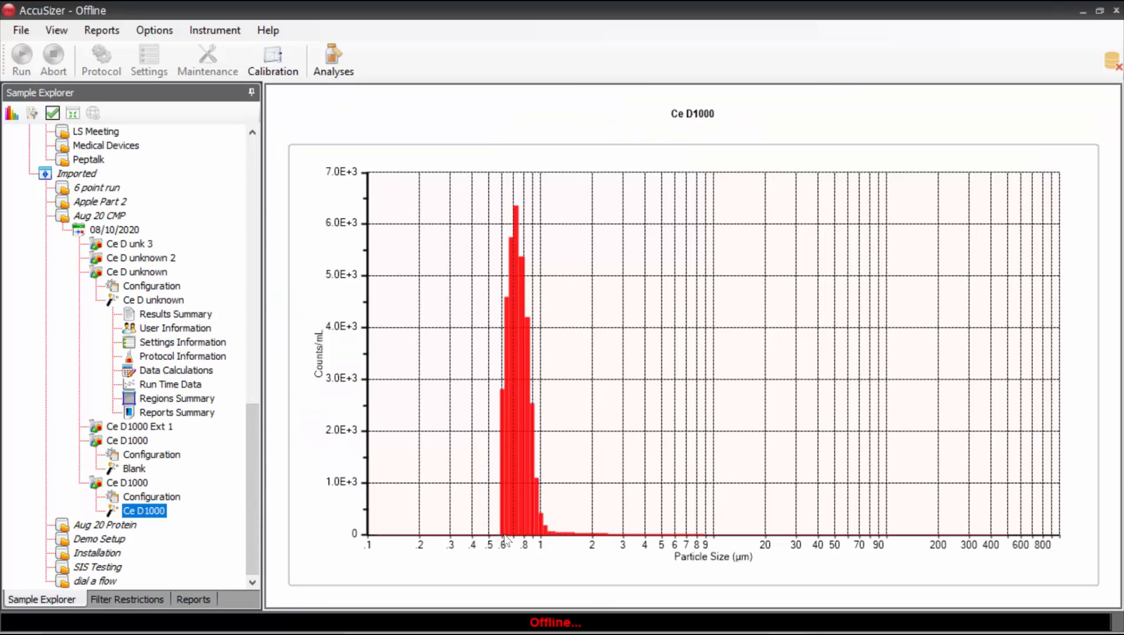
Step: Set the size threshold to 0.5 µm in the Ce D1000 data calculations and apply the modification
double_click(127, 514)
click(152, 540)
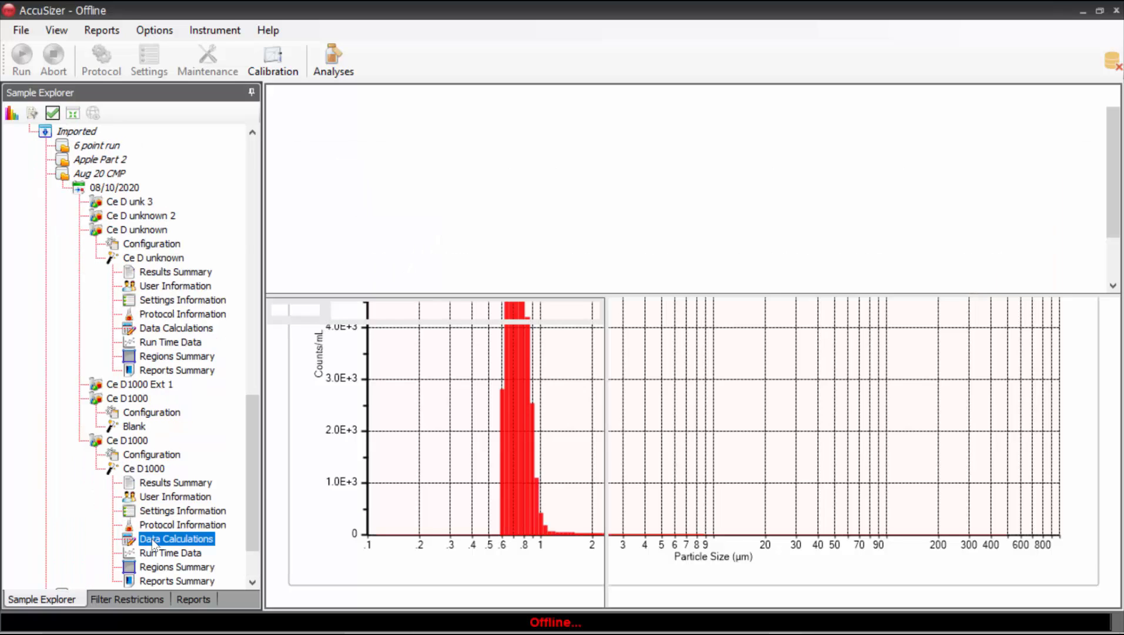
click(469, 165)
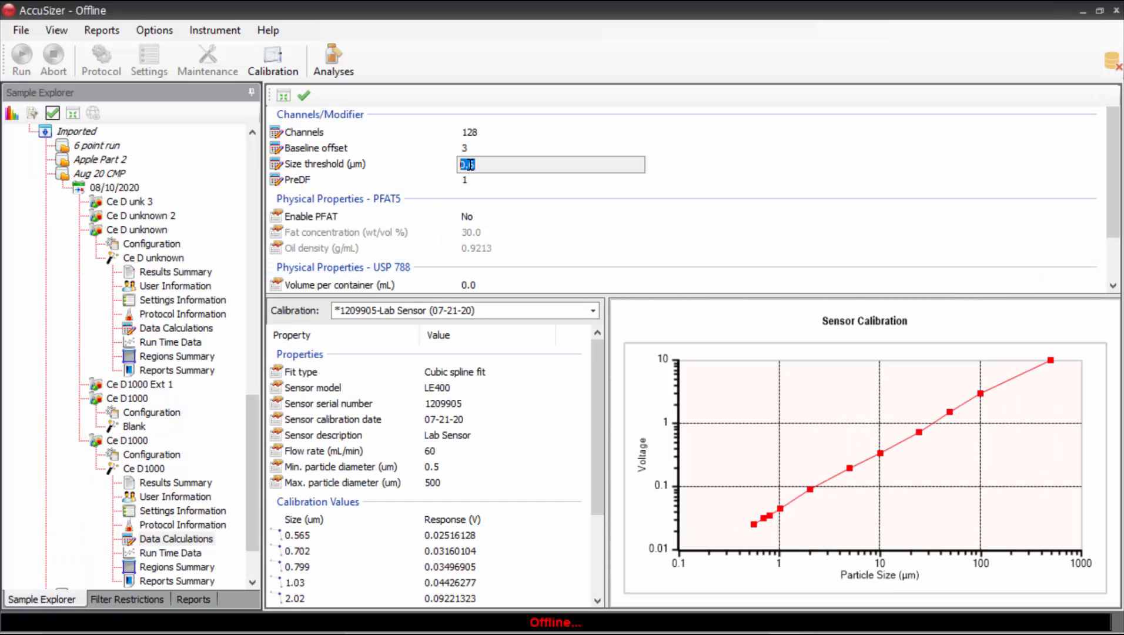
text(0.5)
click(309, 103)
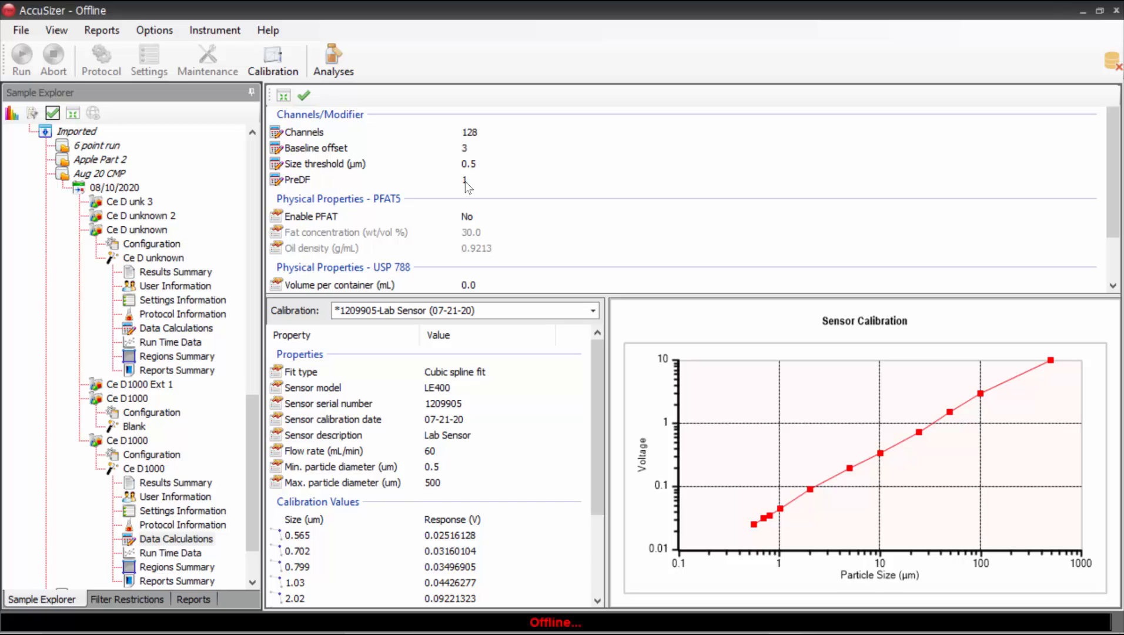
Step: Set Enable PFAT to Yes in the PFAT5 physical properties of the Ce D1000 data calculations
scroll(467, 186, down, 3)
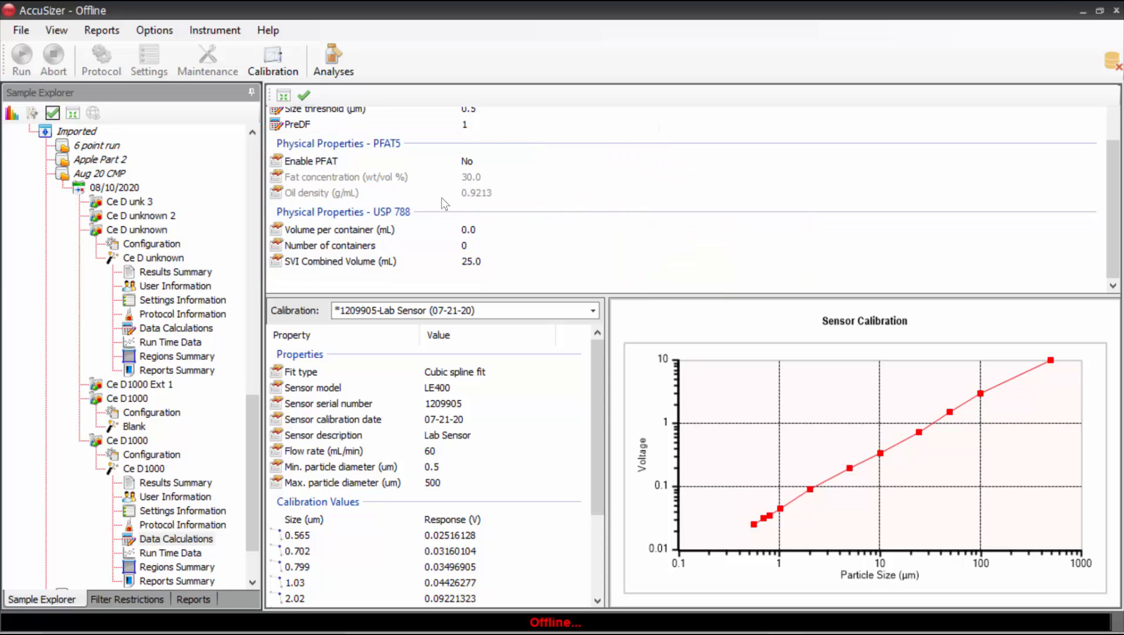
click(475, 164)
click(475, 164)
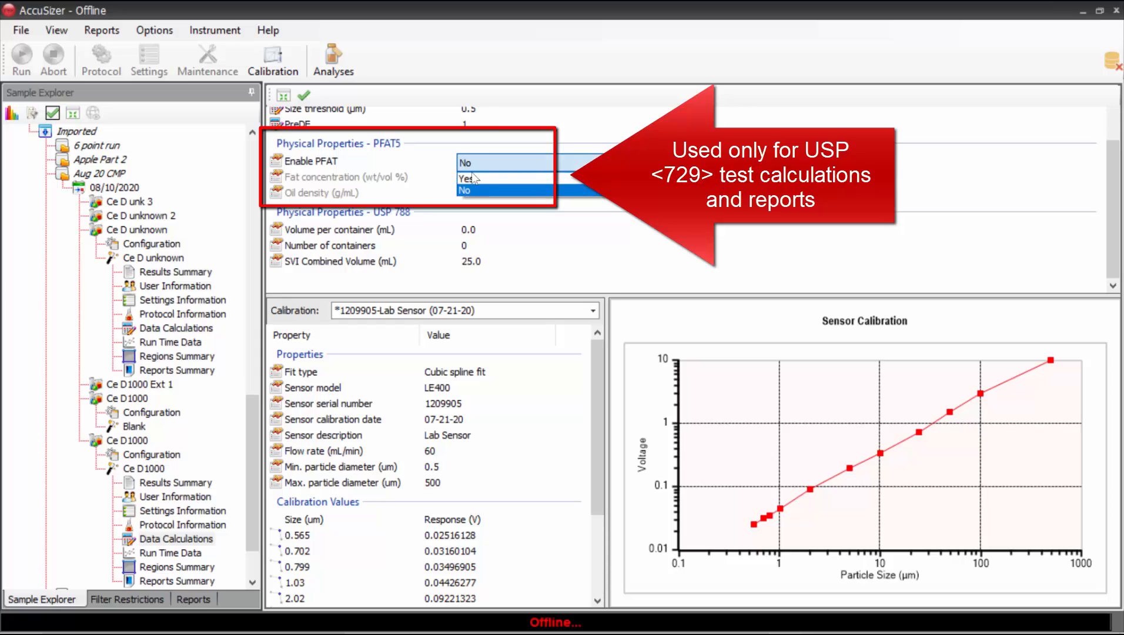
click(473, 178)
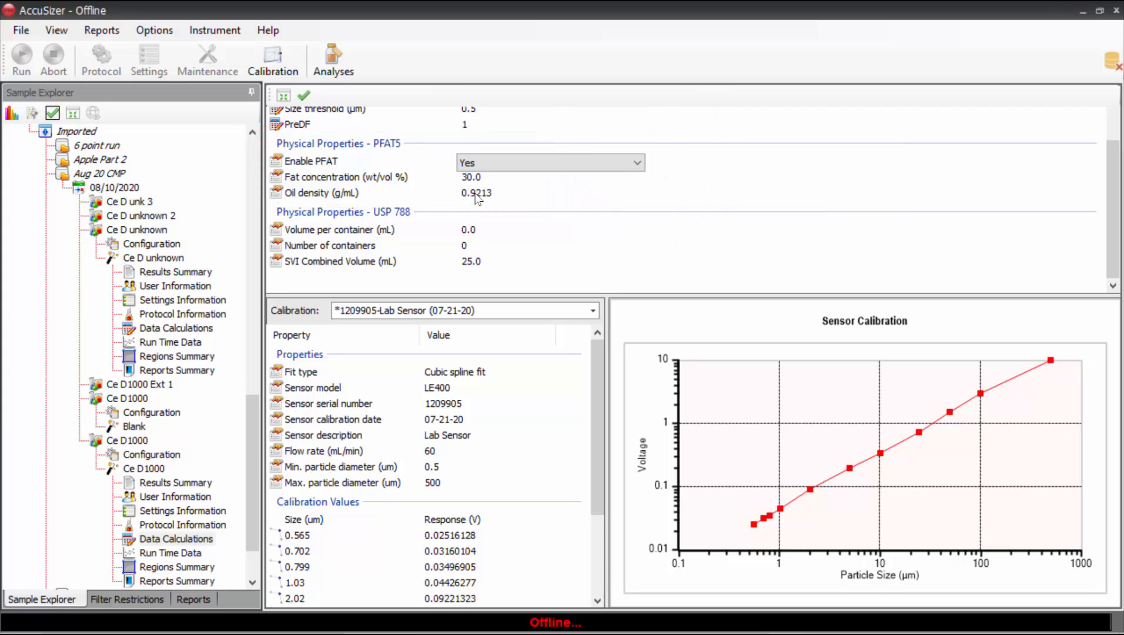
Step: Set the USP 788 volume per container to 5 mL and the number of containers to 20
click(468, 235)
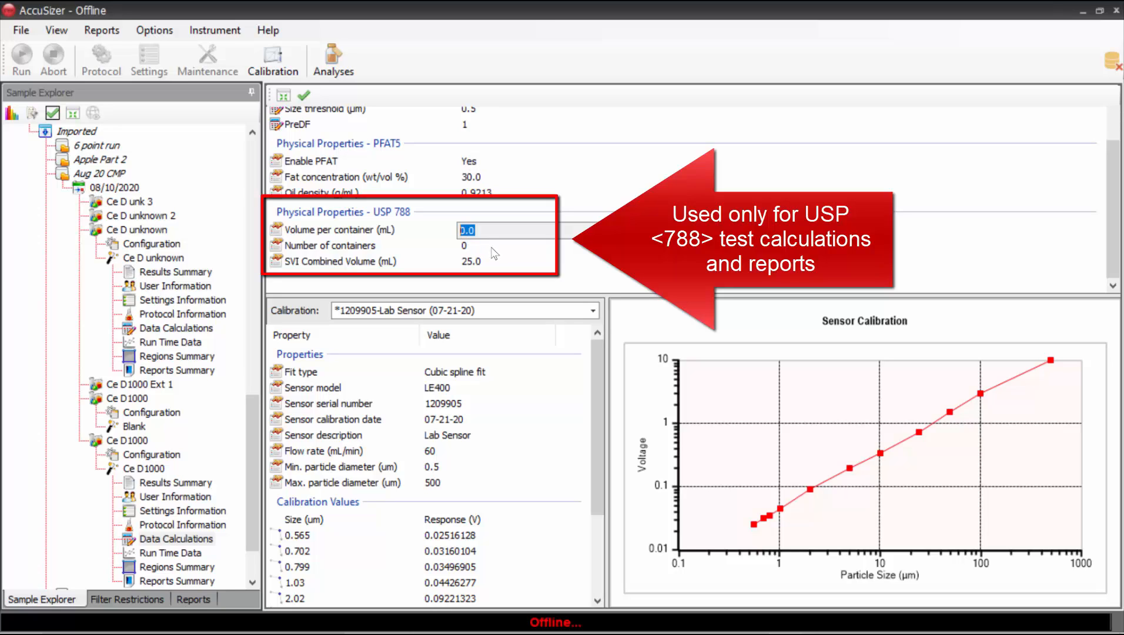
text(5)
click(475, 247)
text(20)
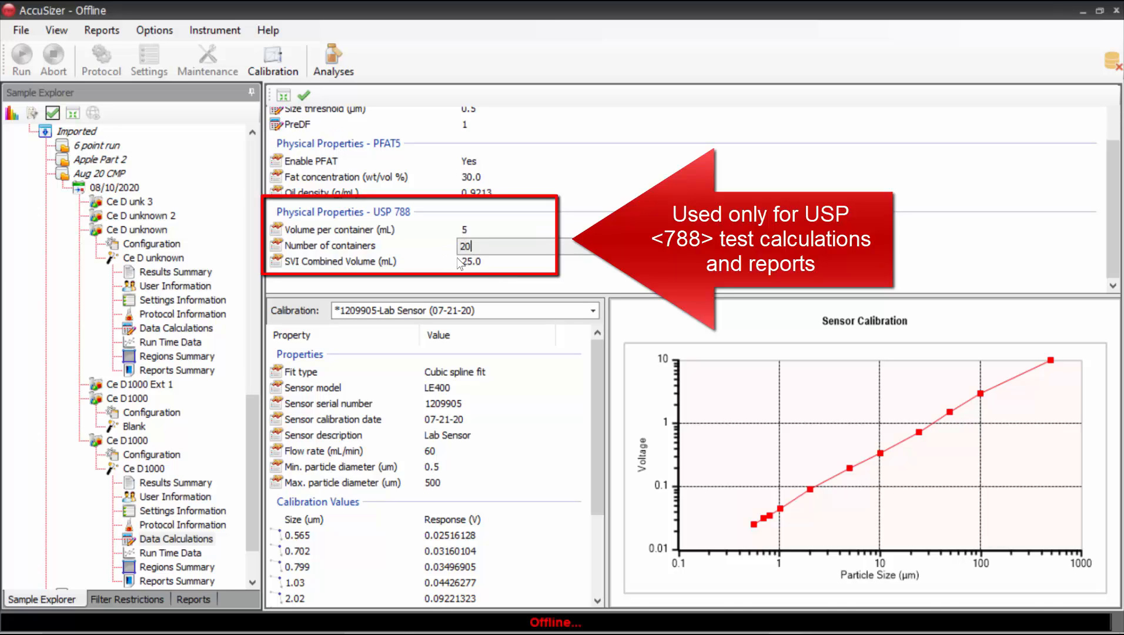
click(470, 262)
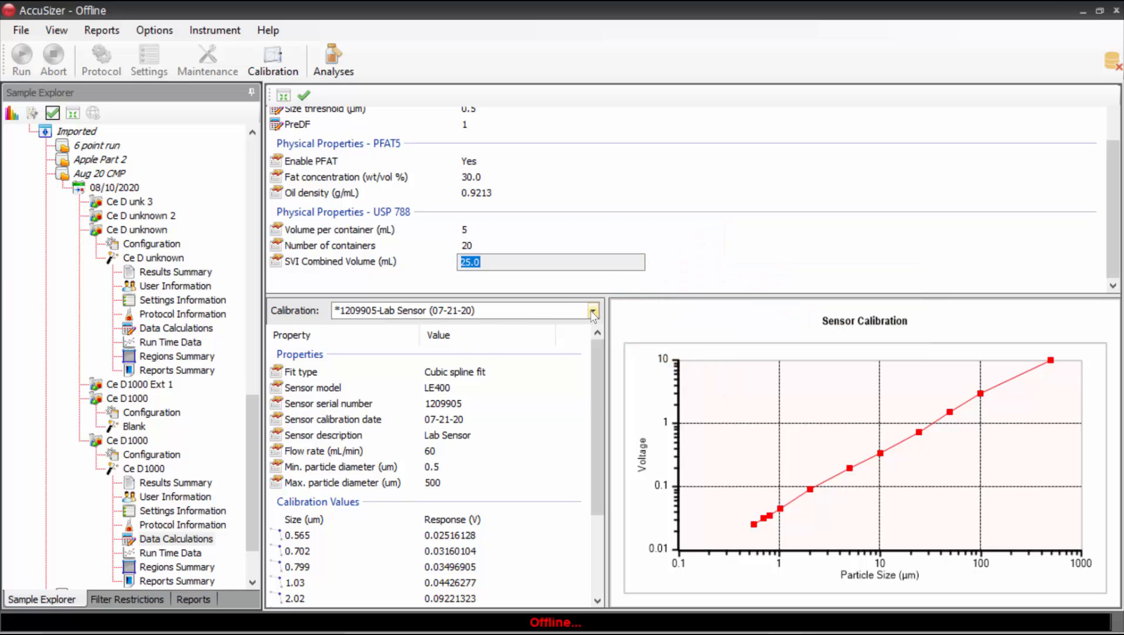
Step: Choose the last *1209905-Lab Sensor (07-21-20) entry as the calibration for the Ce D1000 data calculations
click(593, 316)
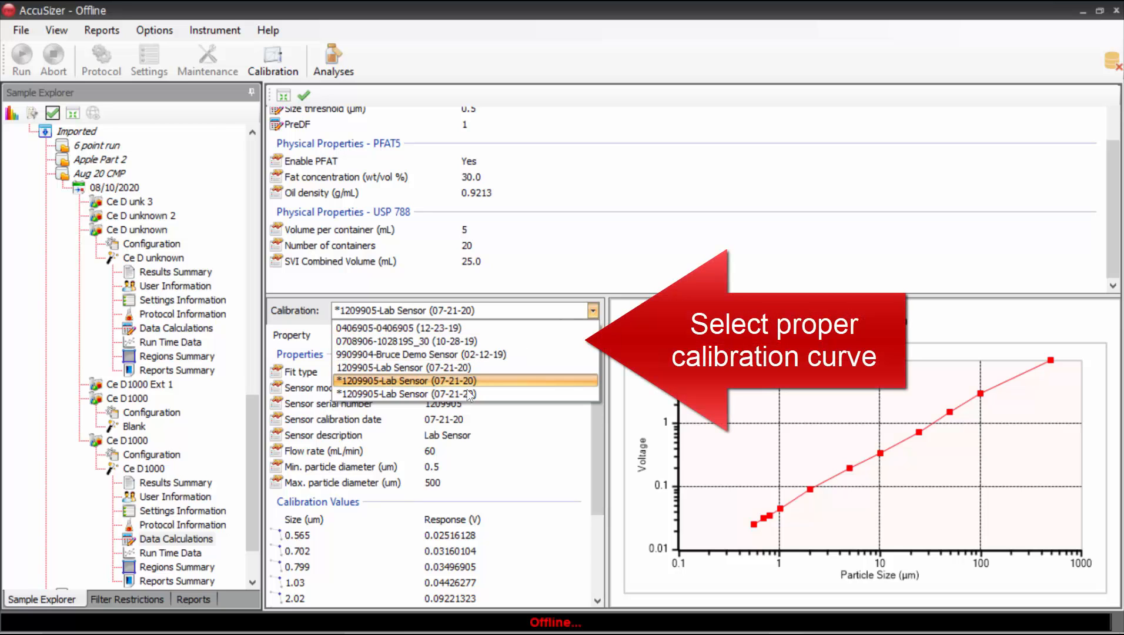
click(469, 395)
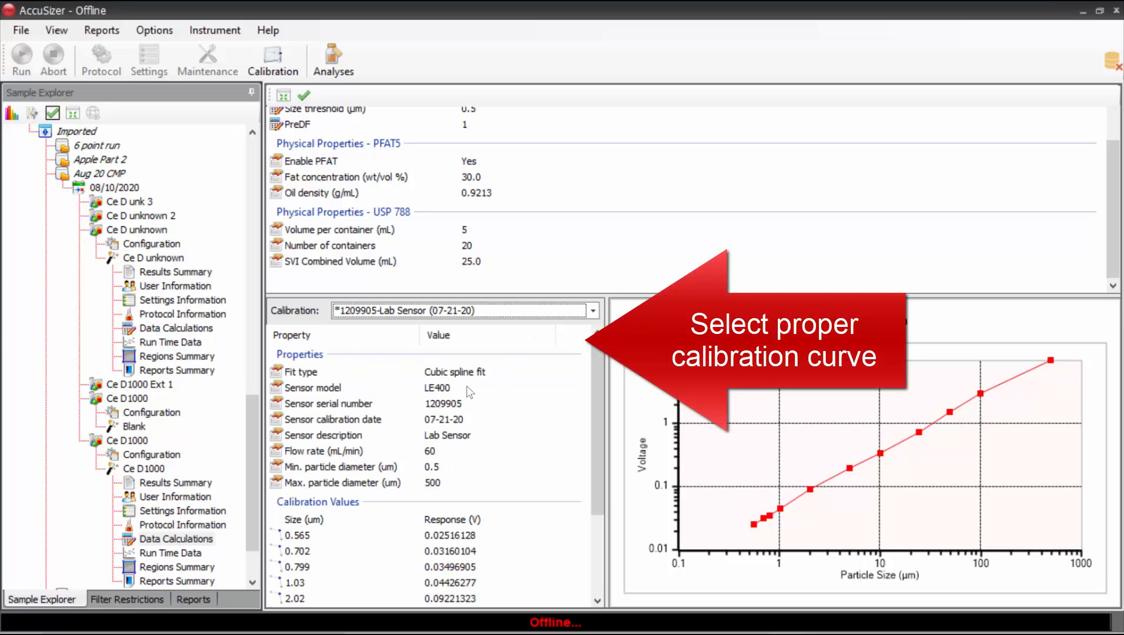
Step: Apply the data calculation modifications and display the Ce D1000 sample's particle size plot
click(305, 96)
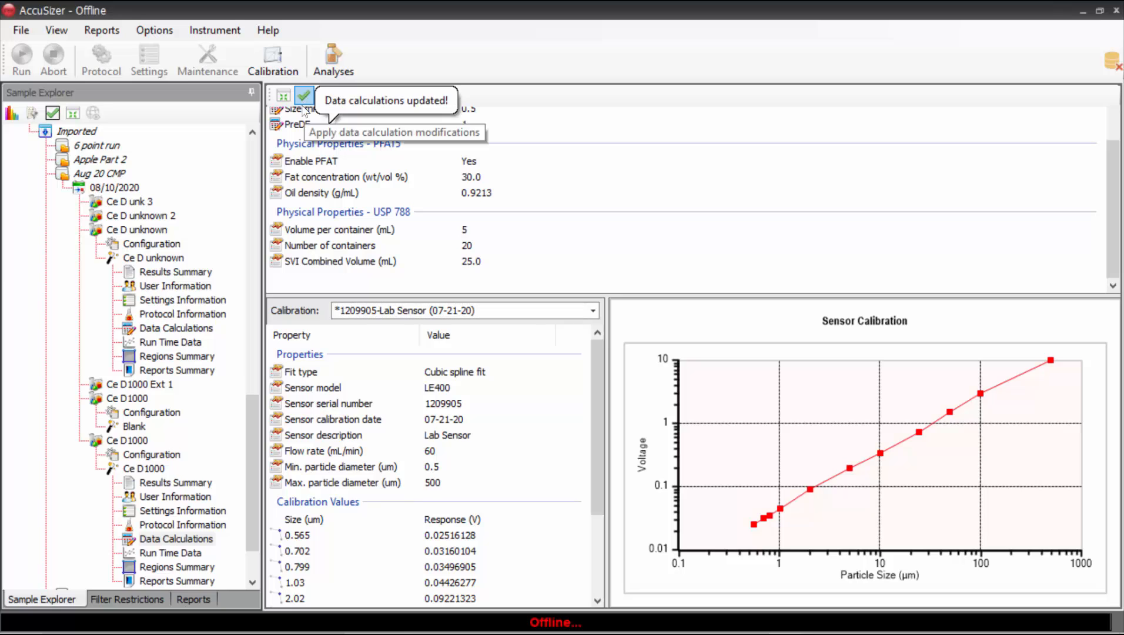
click(145, 470)
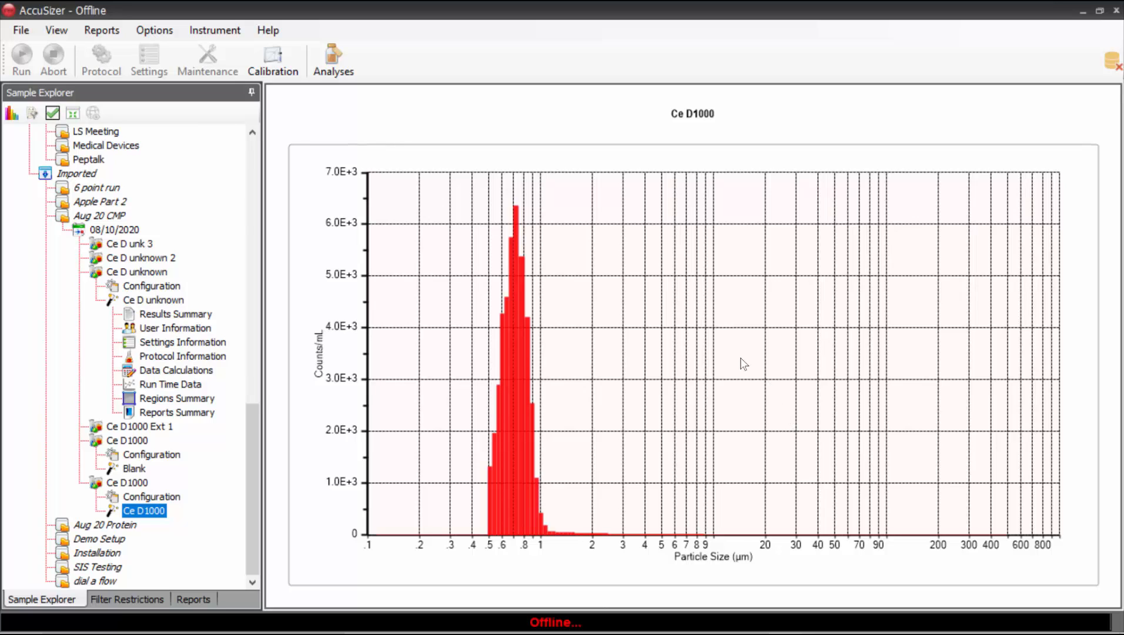
Step: Reopen the data calculations of the Ce D1000 sample and restore its original data calculations
double_click(131, 512)
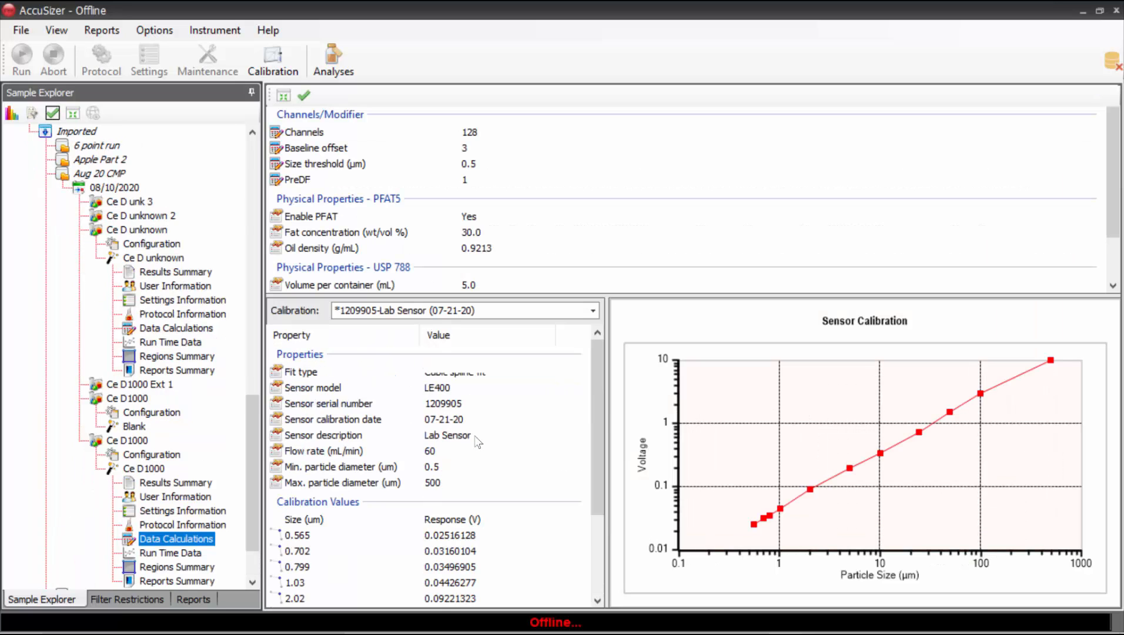
scroll(477, 441, down, 3)
scroll(475, 441, up, 3)
scroll(477, 442, down, 3)
scroll(478, 442, up, 1)
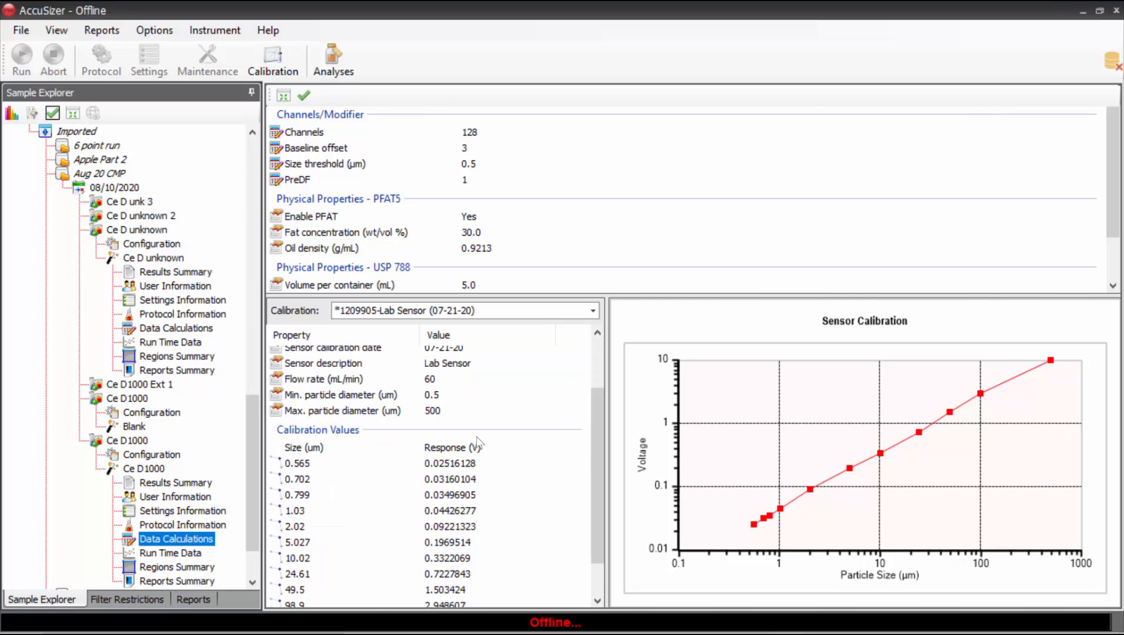
scroll(477, 442, up, 2)
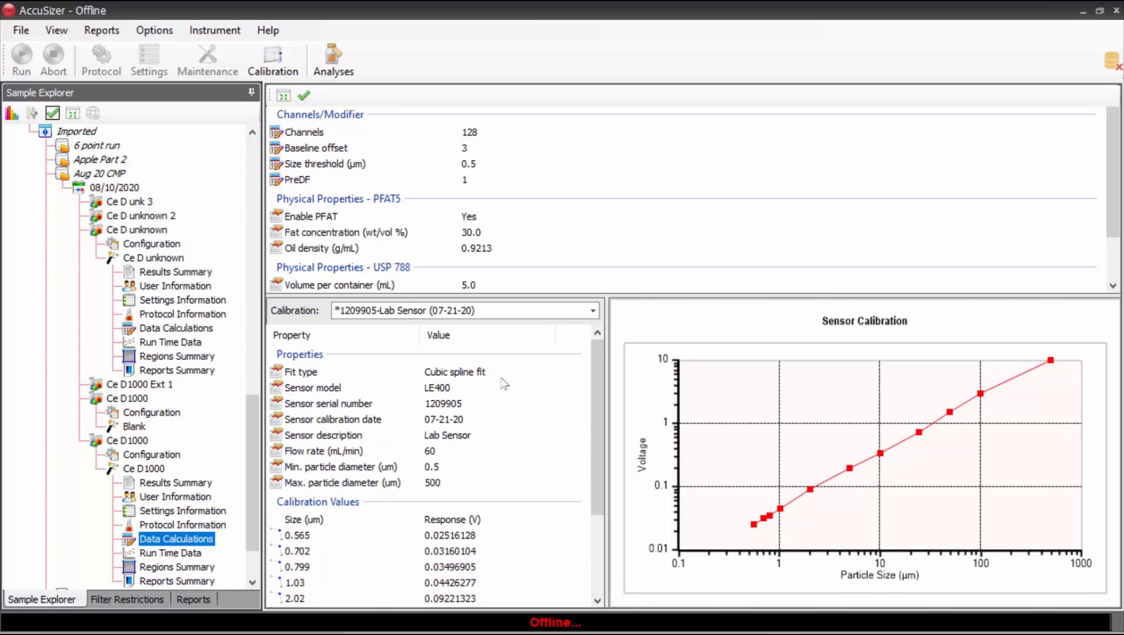
click(285, 95)
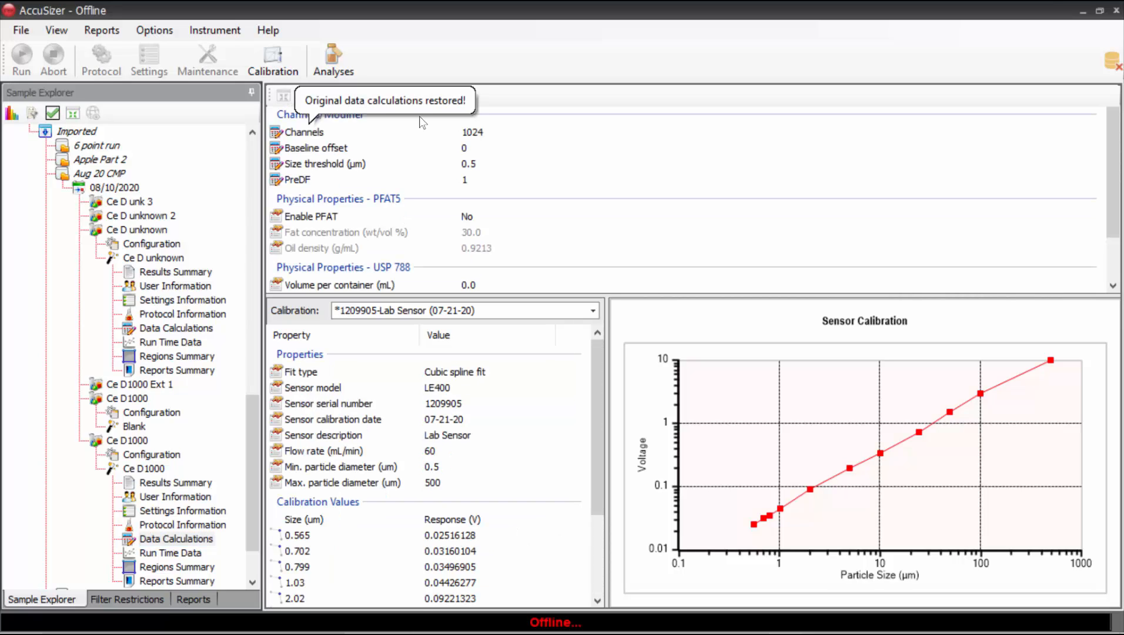